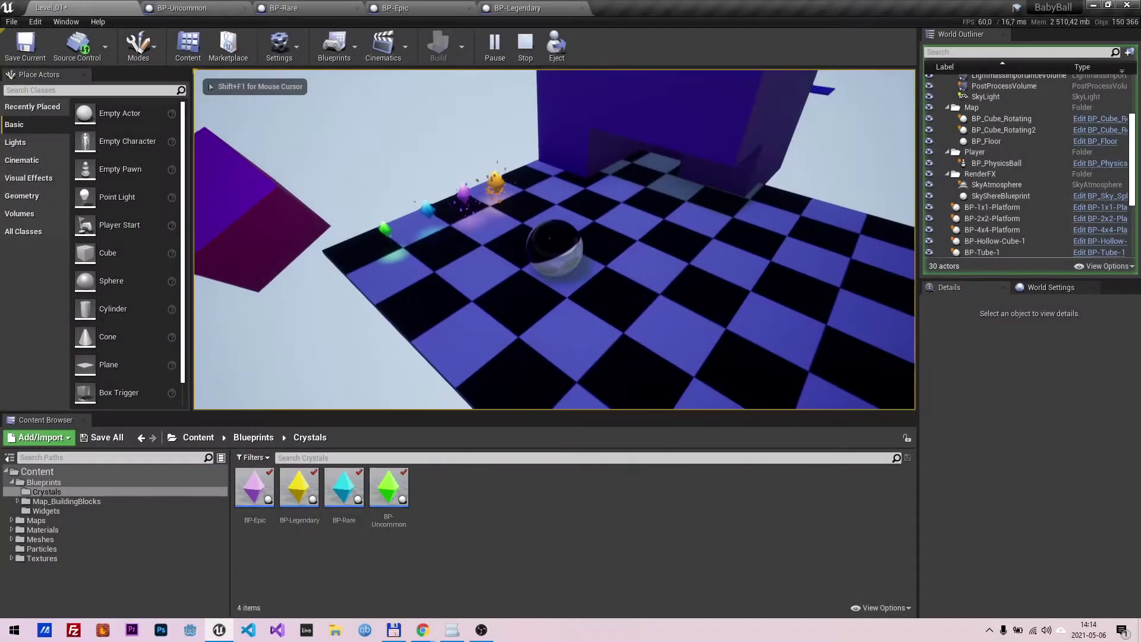
Step: Roll the ball forward toward the crystals in the running game
key(w)
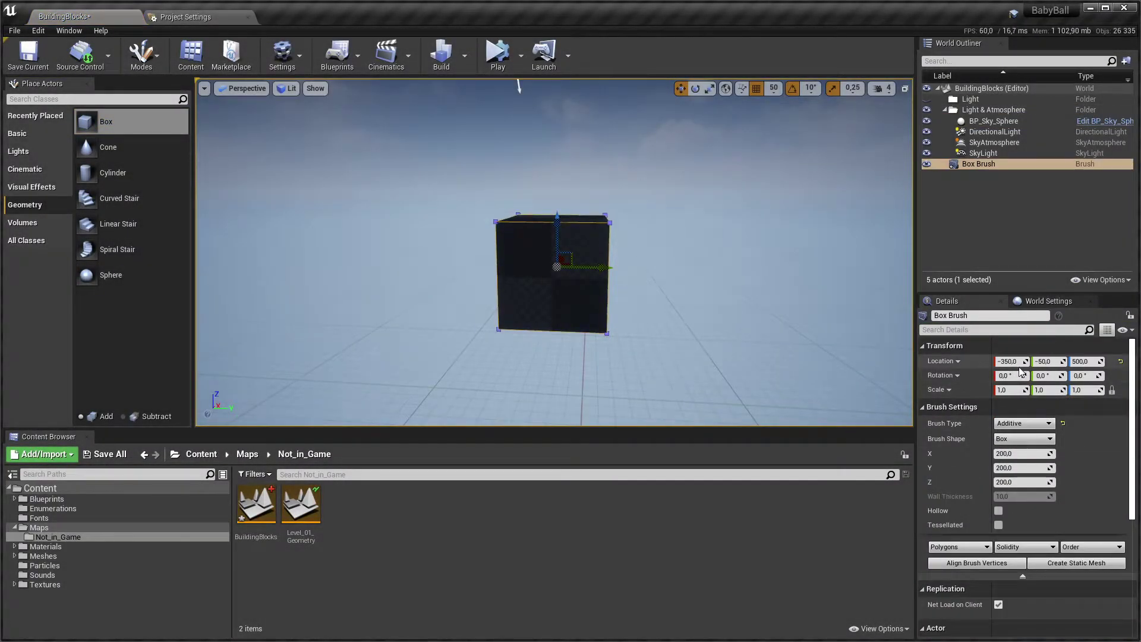
Step: Move the box brush cube to the level origin at 0, 0, 0
text(0)
key(Tab)
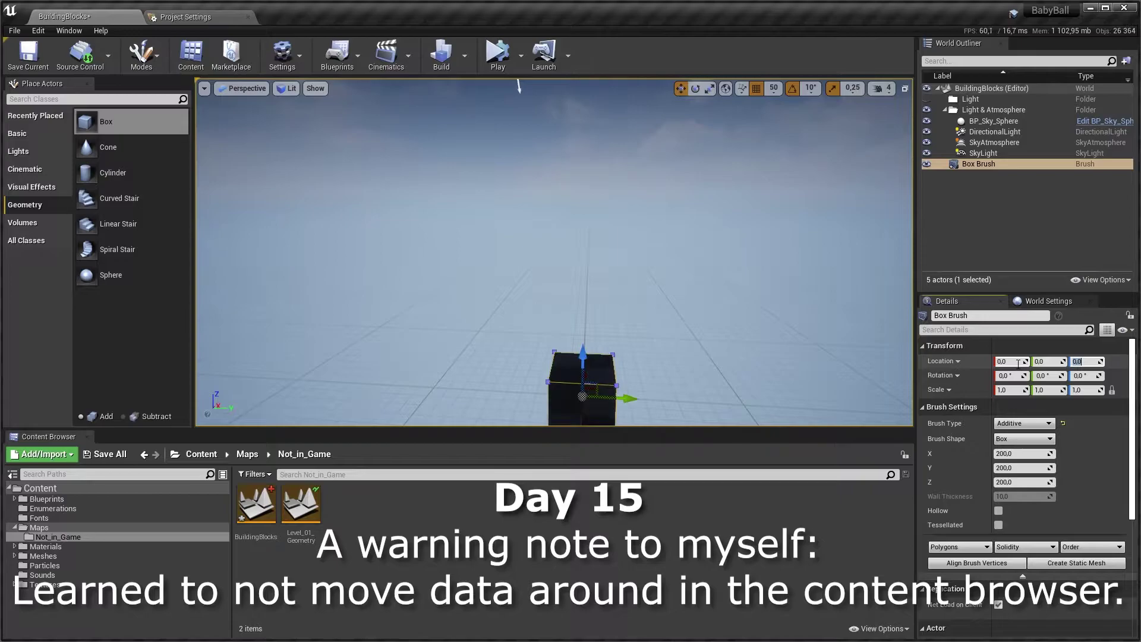
drag(741, 375, 737, 321)
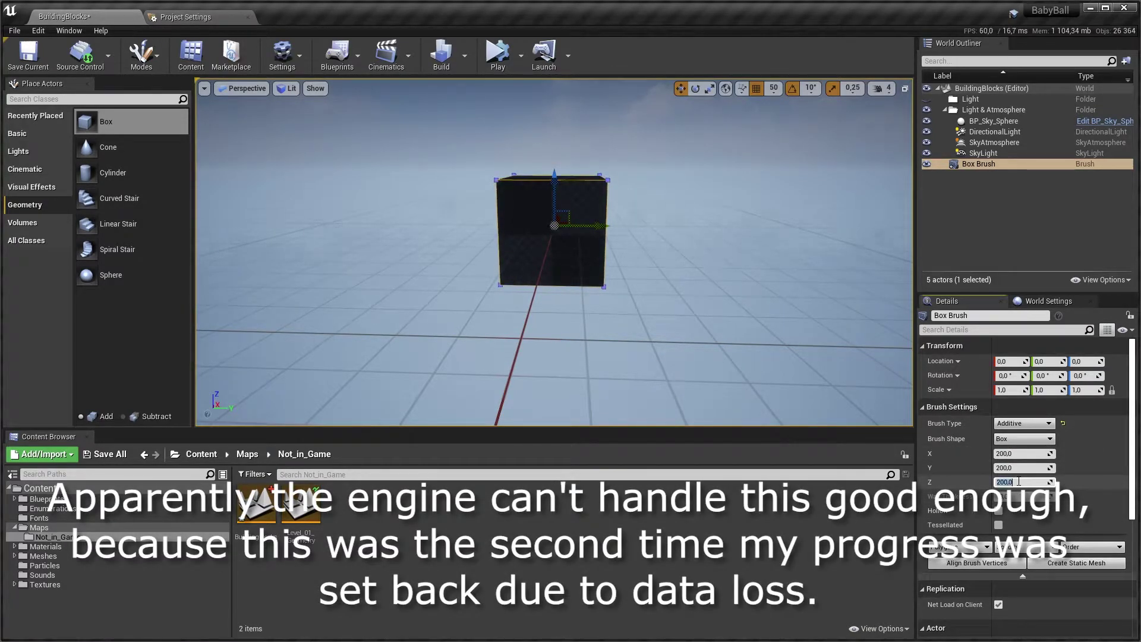
Step: Flatten the brush to 10 units tall, making a 200×200×10 slab
text(10)
key(Return)
right_drag(782, 344, 783, 333)
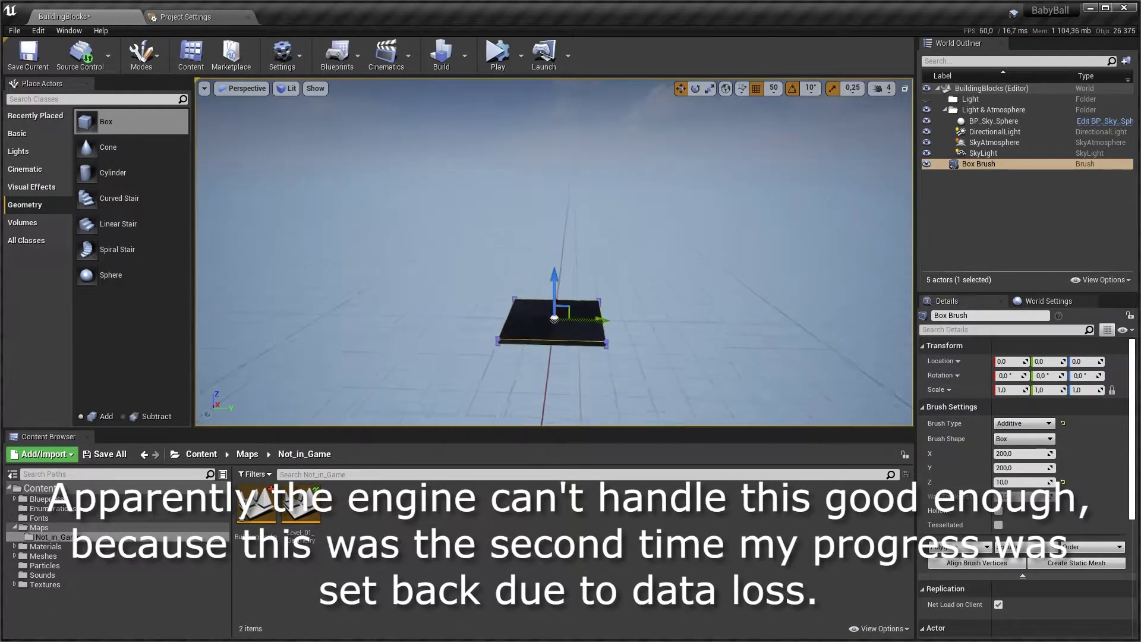
scroll(554, 252, down, 5)
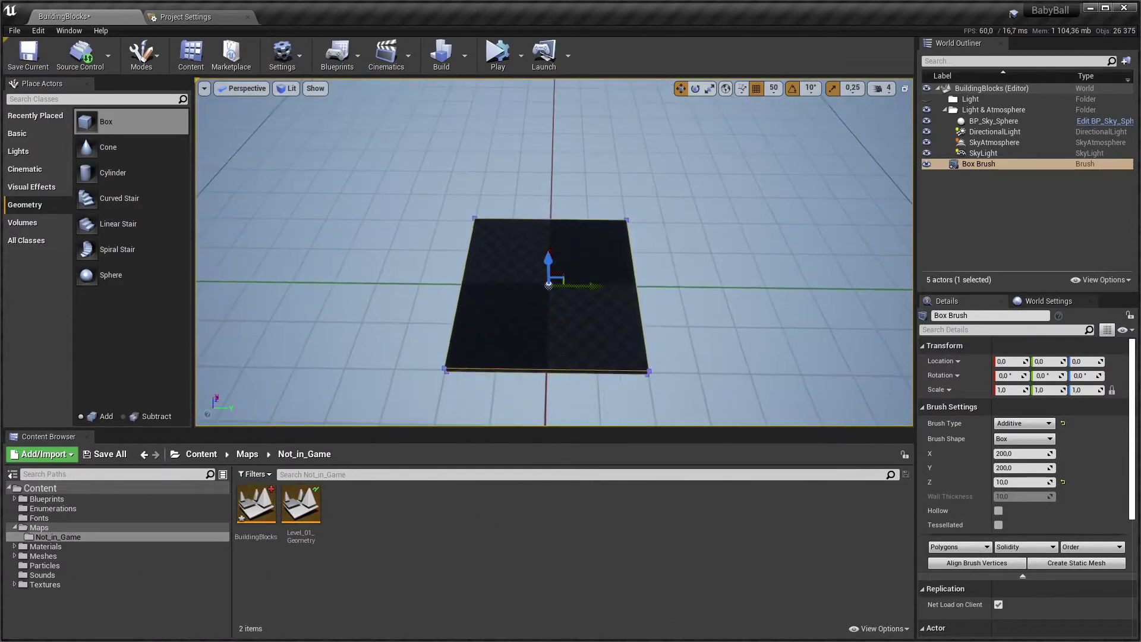
mouse_move(554, 252)
right_down()
mouse_move(594, 238)
mouse_move(558, 244)
right_up()
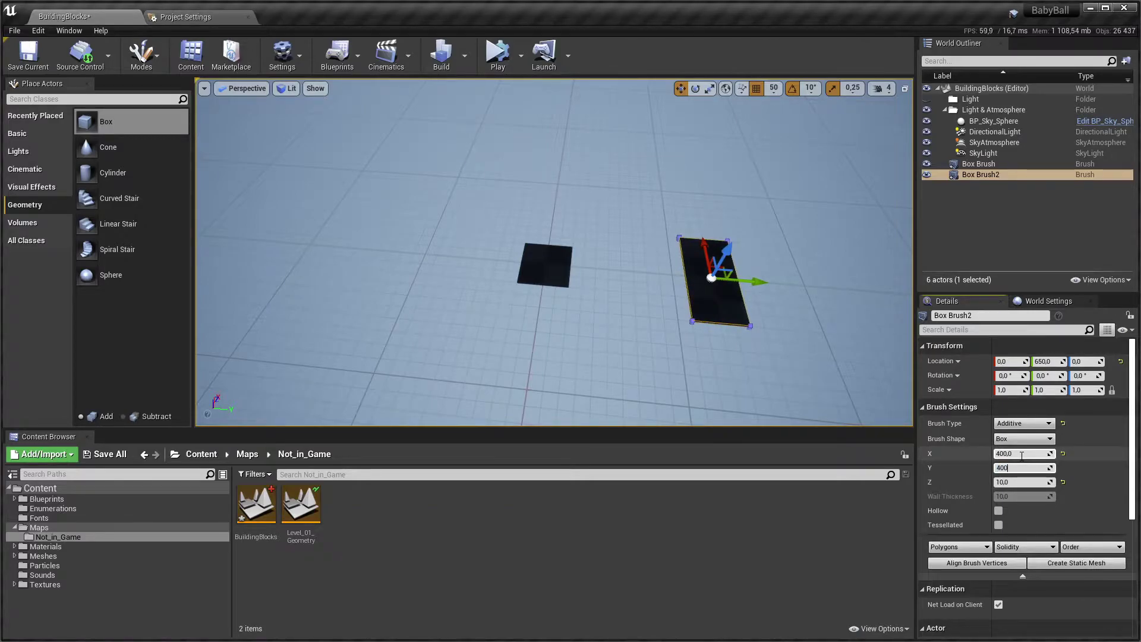
Step: Duplicate a third platform further along Y and resize it to 400
mouse_move(553, 252)
right_down()
mouse_move(534, 262)
mouse_move(523, 253)
right_up()
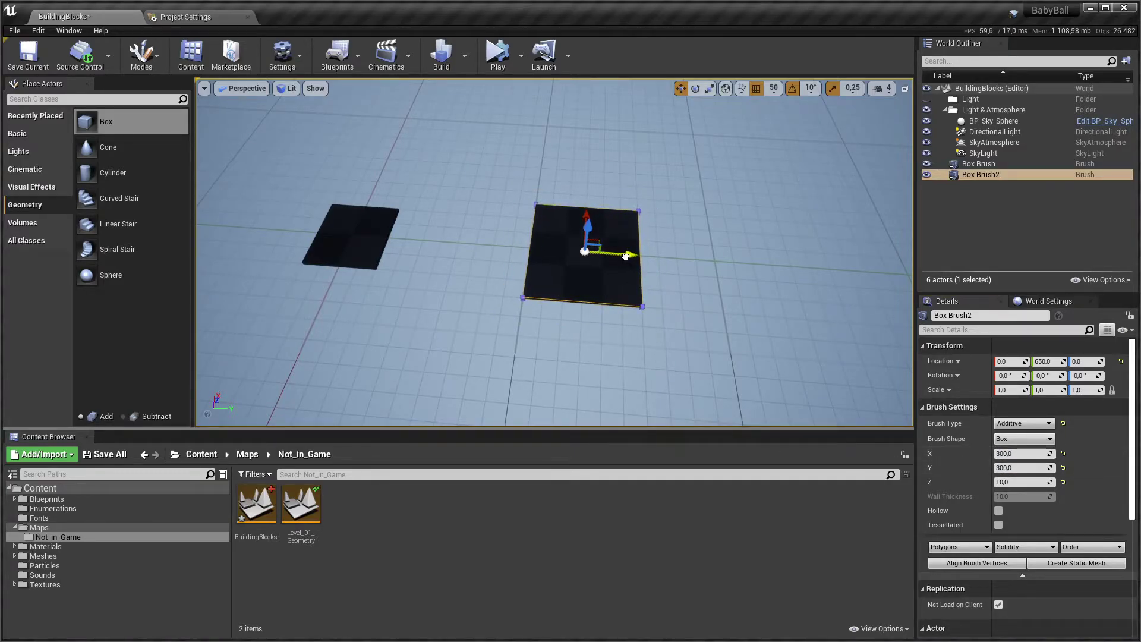
drag(845, 281, 866, 281)
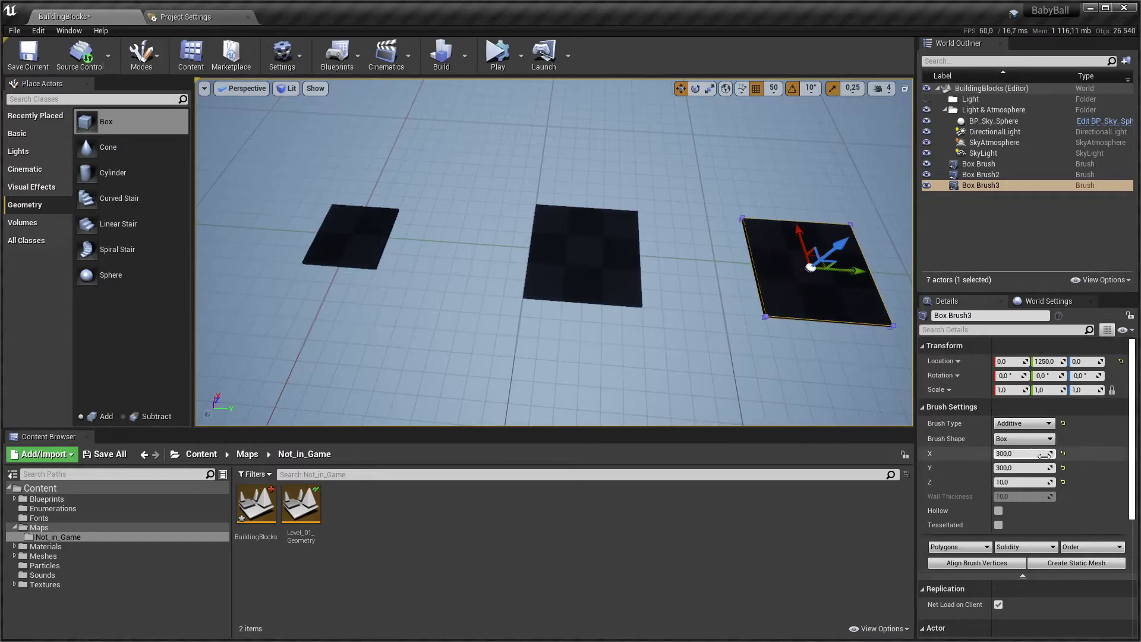
text(400)
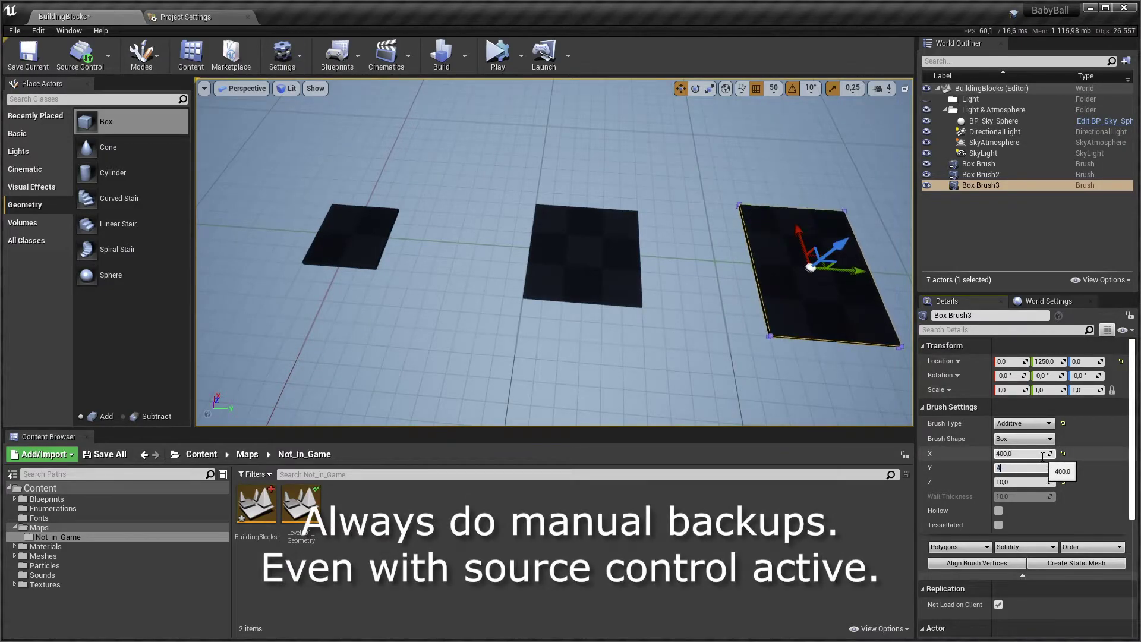
key(Return)
key(f)
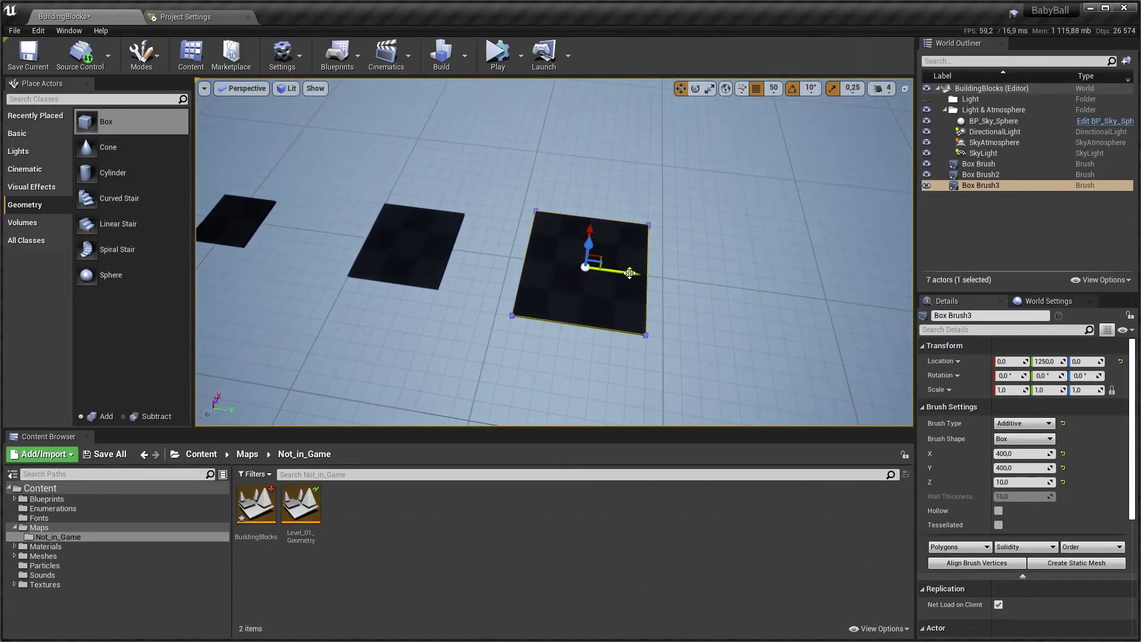
Step: Move the fourth platform along the row and make it 600×600
drag(739, 285, 886, 314)
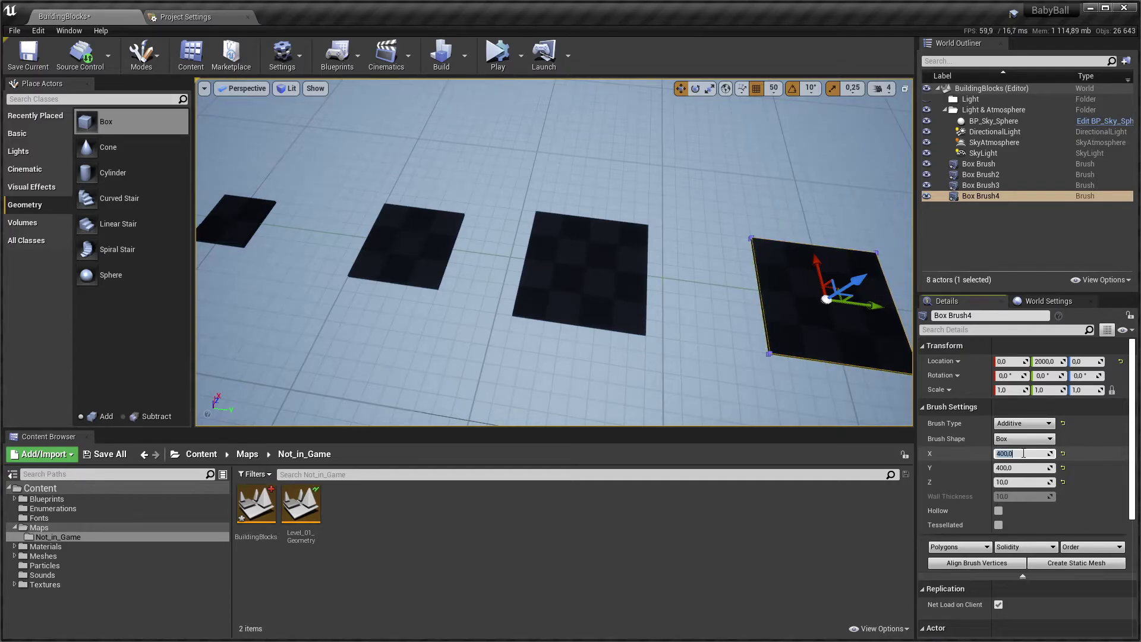
text(600)
key(Tab)
text(600)
key(Return)
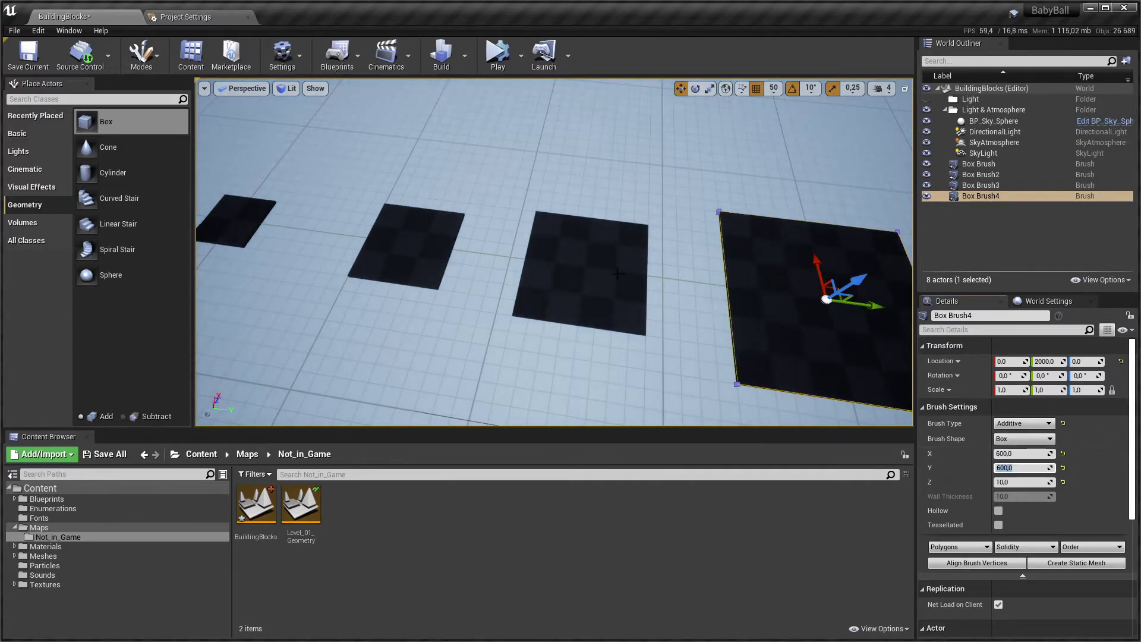
right_drag(618, 273, 515, 273)
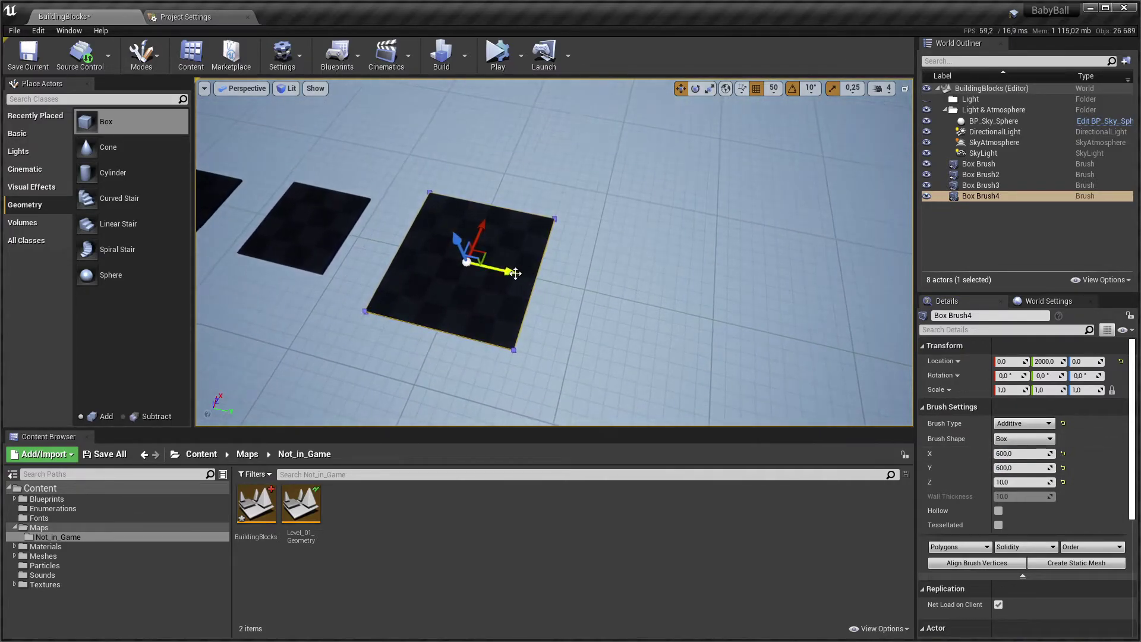
Step: Copy a fifth platform further along the row and make it 800×800
alt+drag(515, 273, 646, 305)
alt+drag(731, 319, 731, 319)
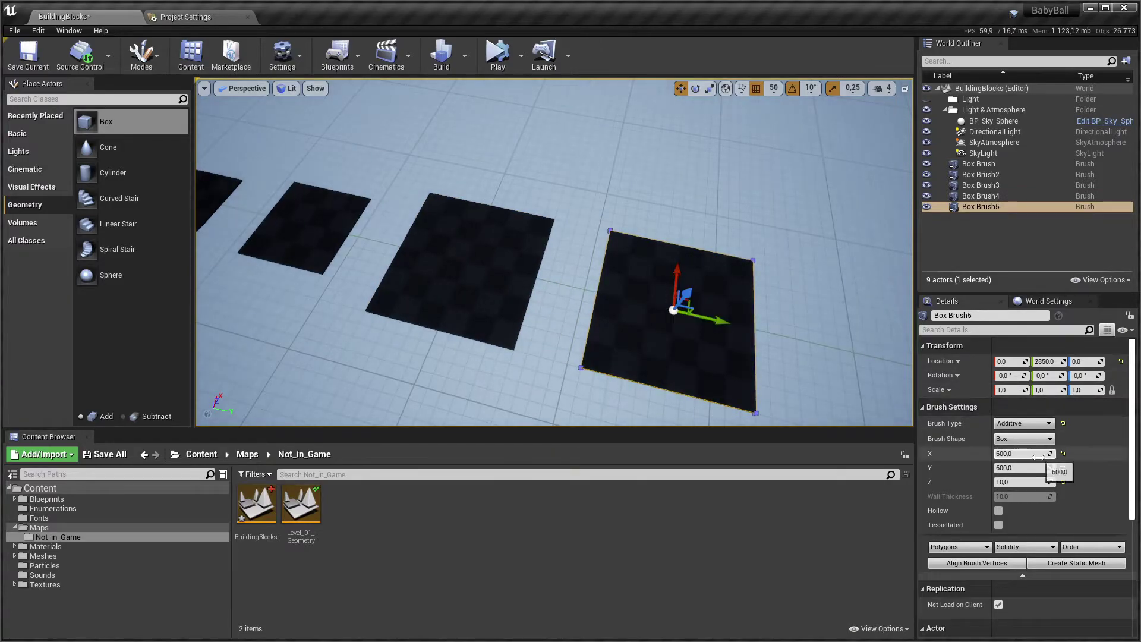
text(800)
key(Tab)
text(800)
key(Return)
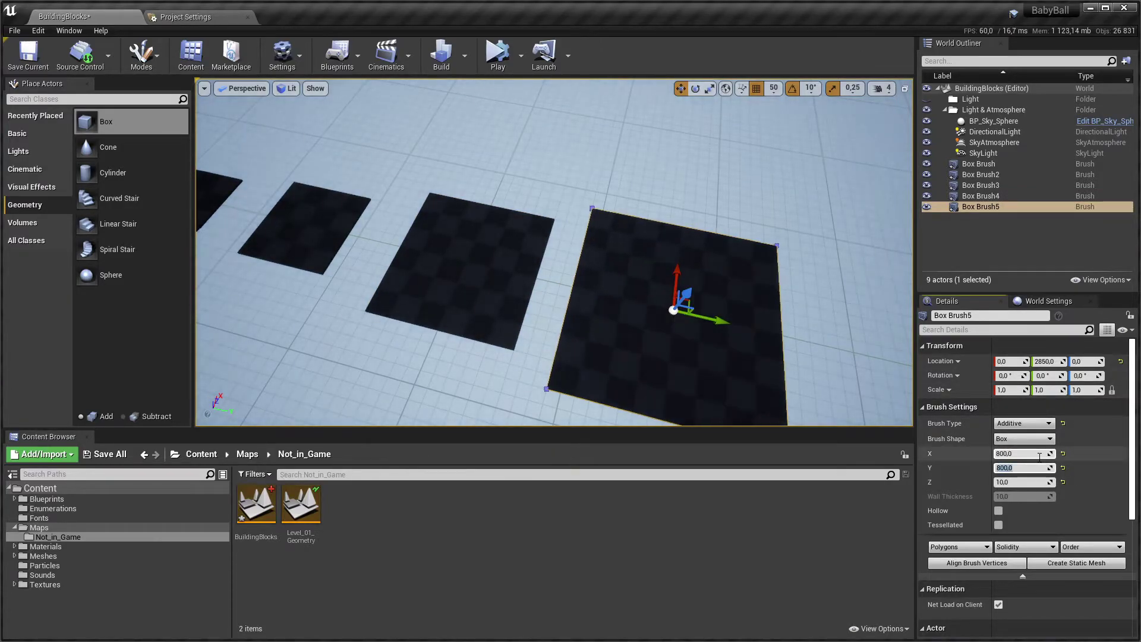
right_drag(395, 274, 404, 261)
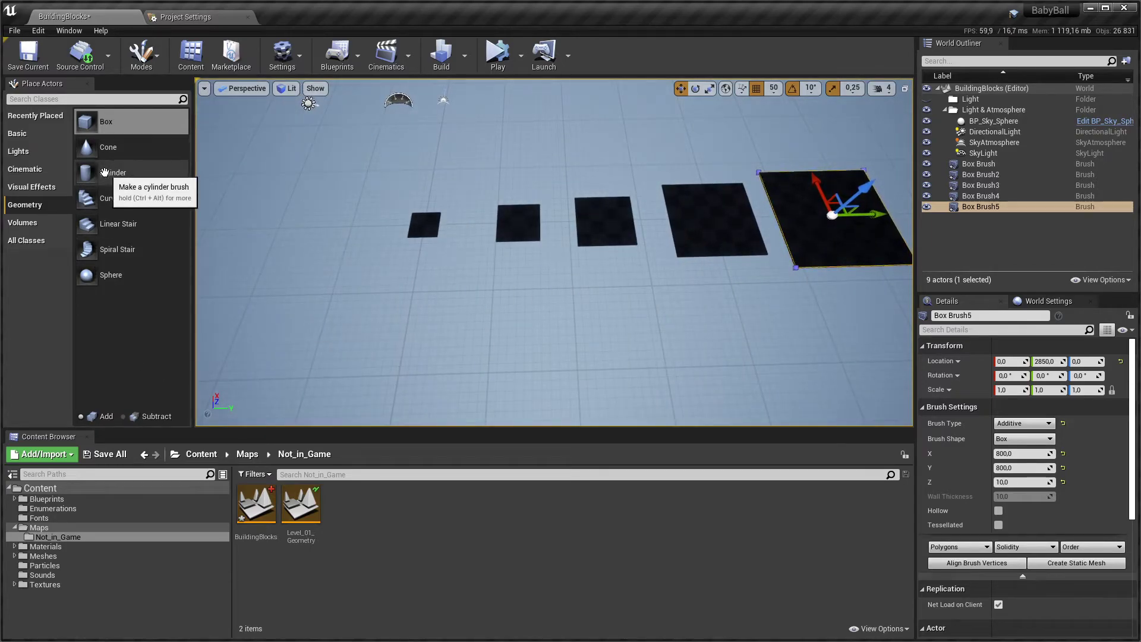
Step: Place a cylinder brush beside the platforms and set its height to 500
drag(104, 172, 478, 351)
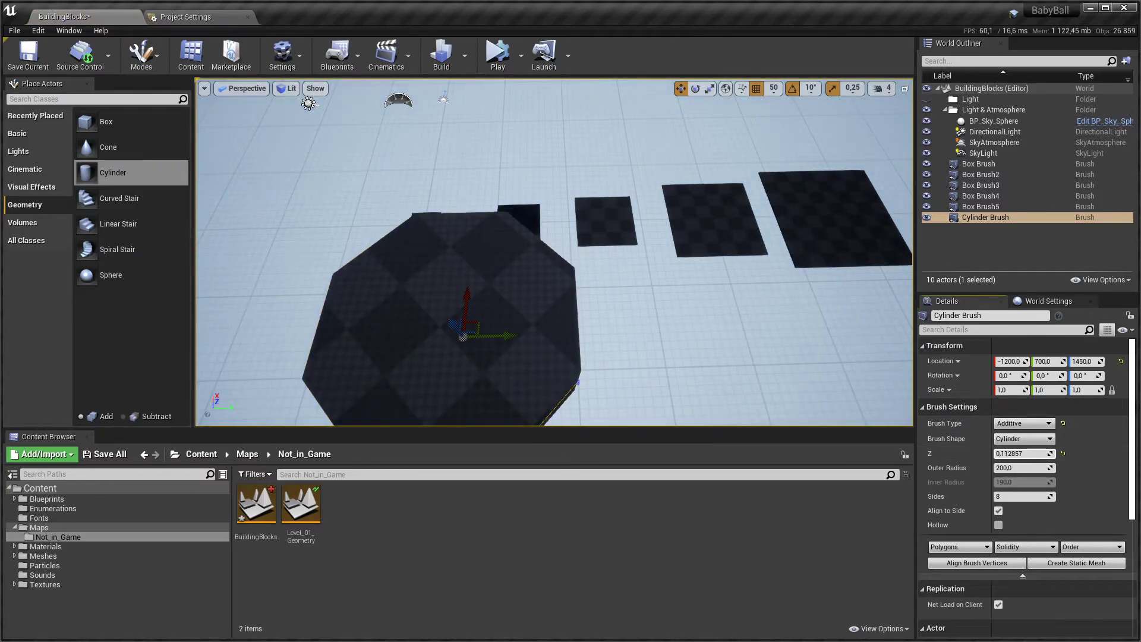
drag(1022, 453, 962, 391)
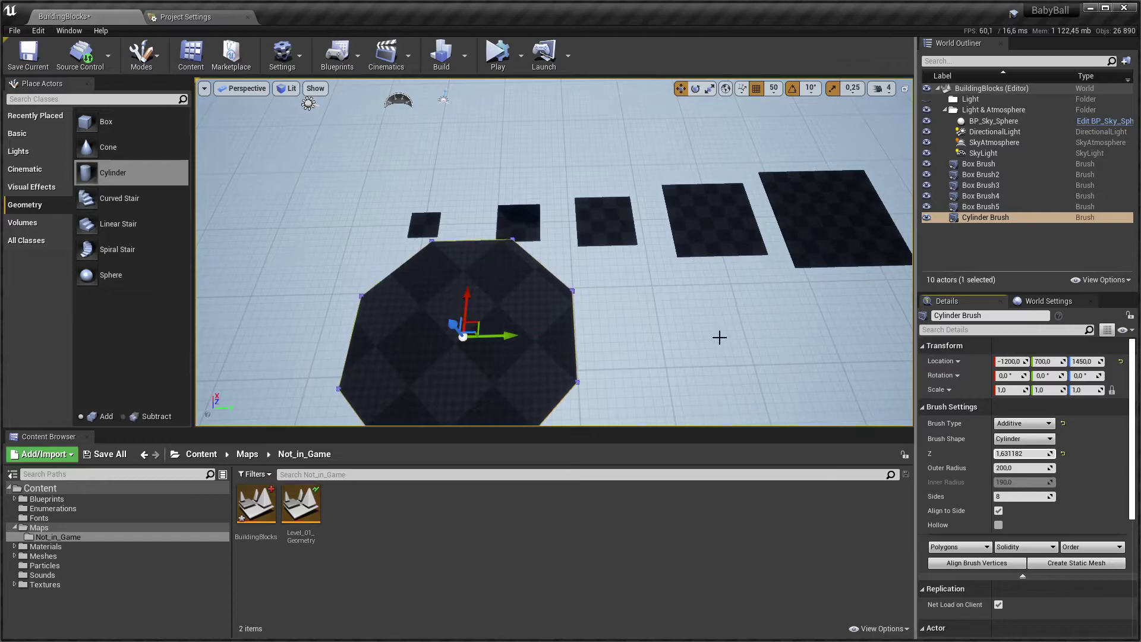
alt+drag(719, 337, 719, 337)
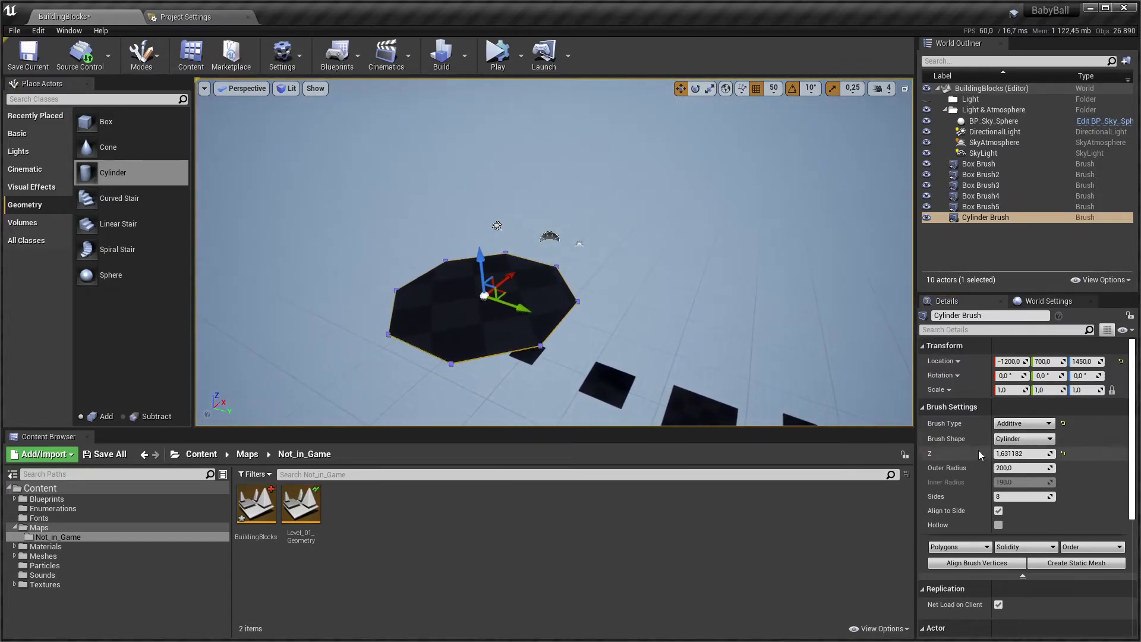
drag(1022, 453, 1008, 465)
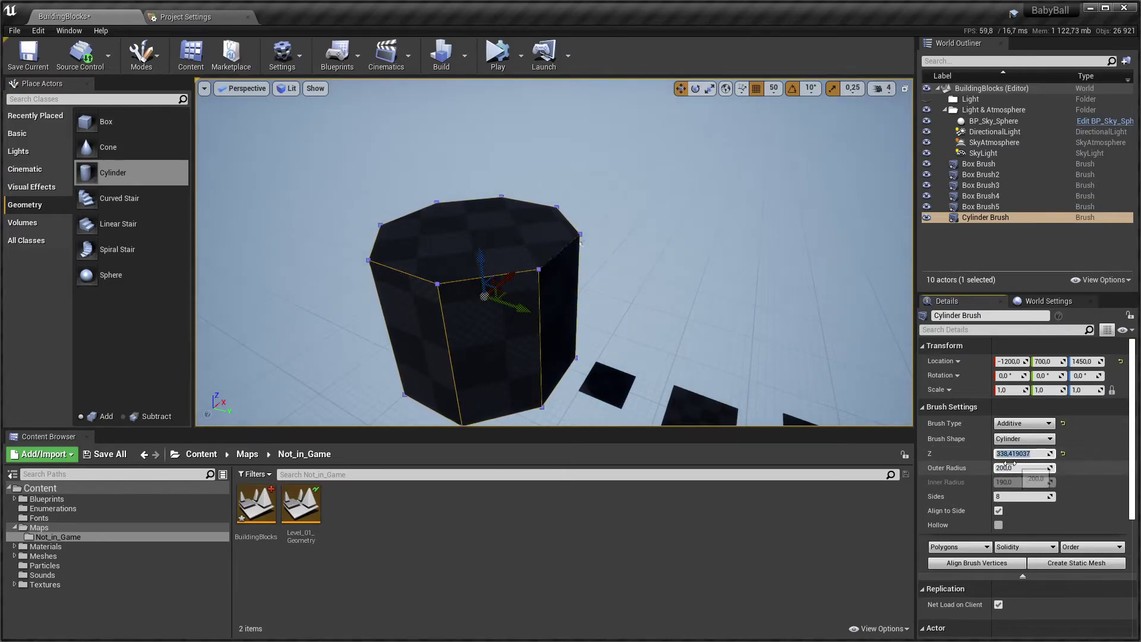
key(Return)
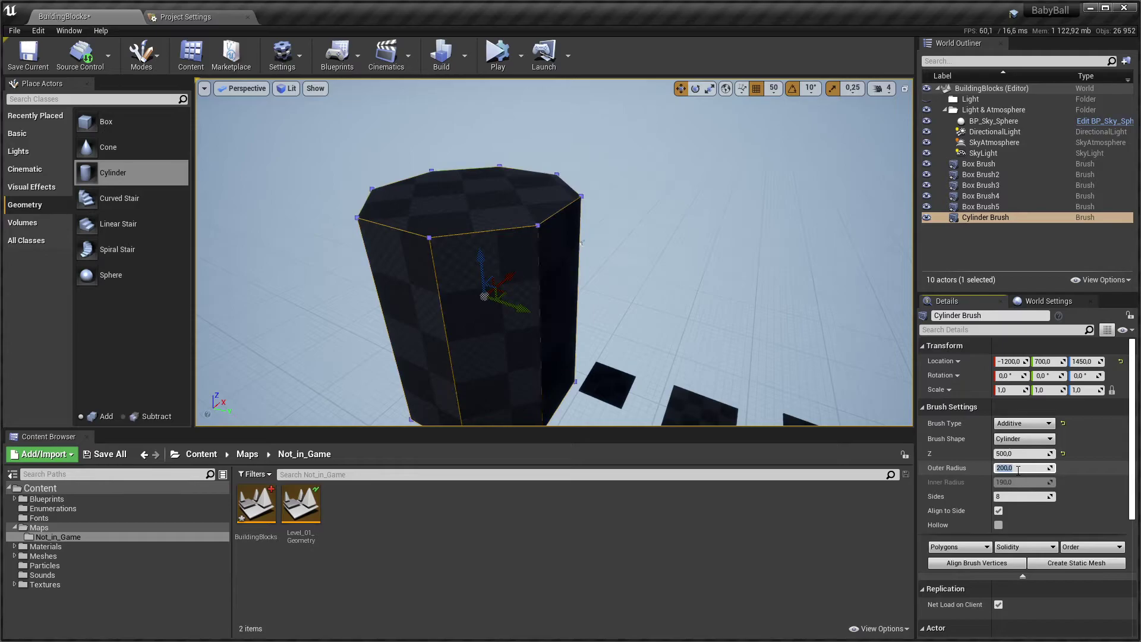
Step: Set the cylinder's outer radius to 150
text(10)
key(Return)
mouse_move(554, 252)
right_down()
mouse_move(571, 262)
mouse_move(579, 249)
right_up()
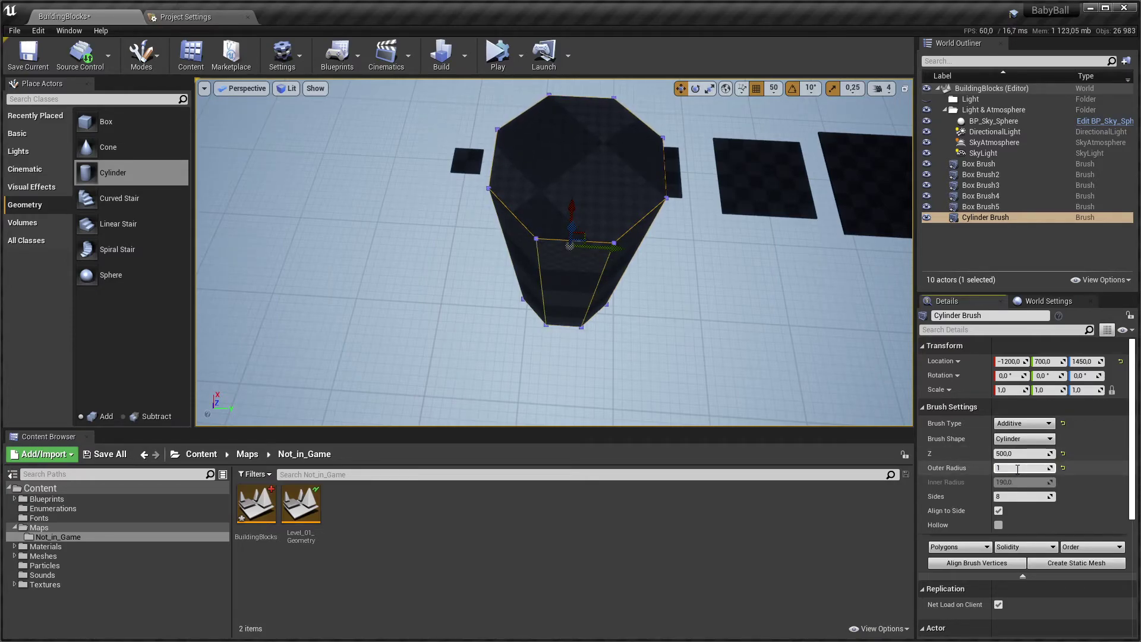
text(50)
key(Return)
right_drag(854, 369, 600, 291)
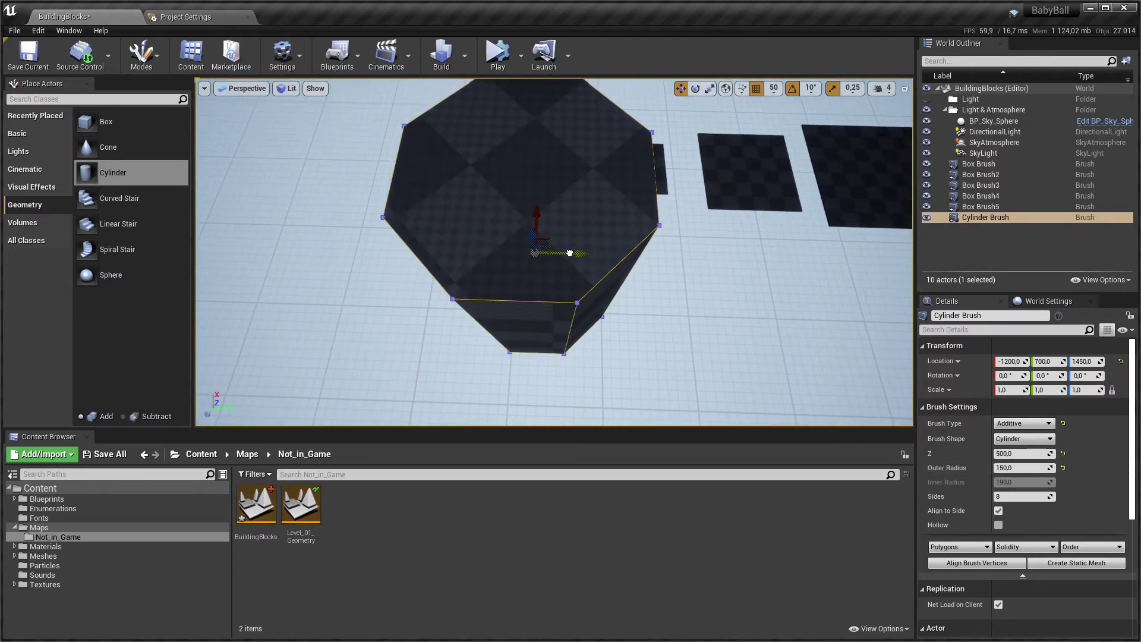
Step: Duplicate the cylinder as a 140-radius cutter and slide it into the original to hollow it
drag(745, 274, 770, 271)
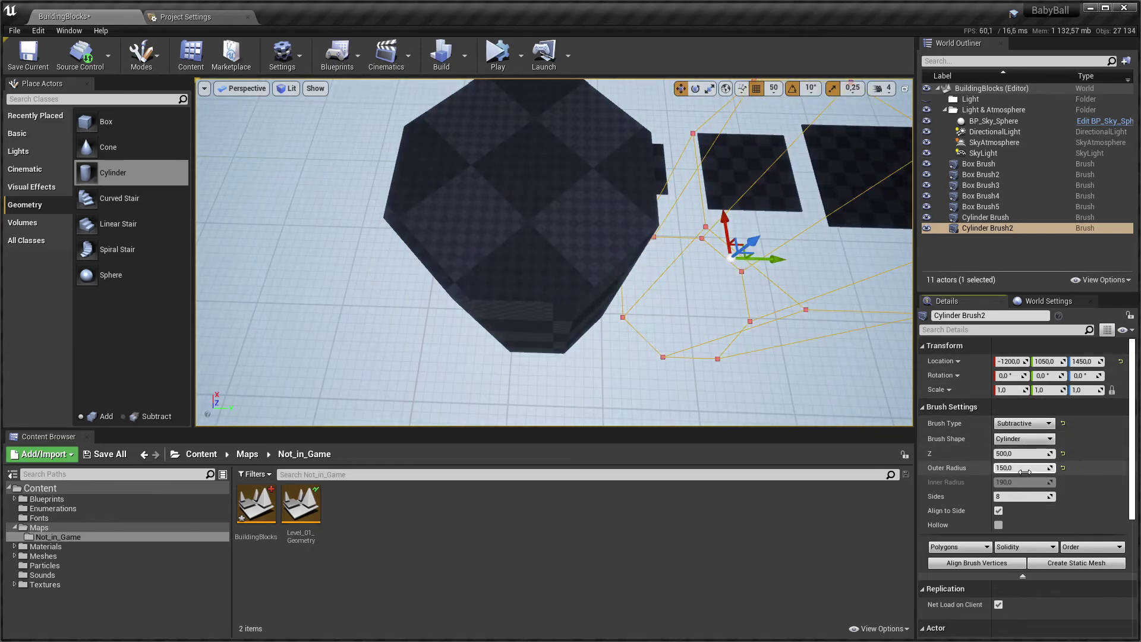
text(140)
key(Return)
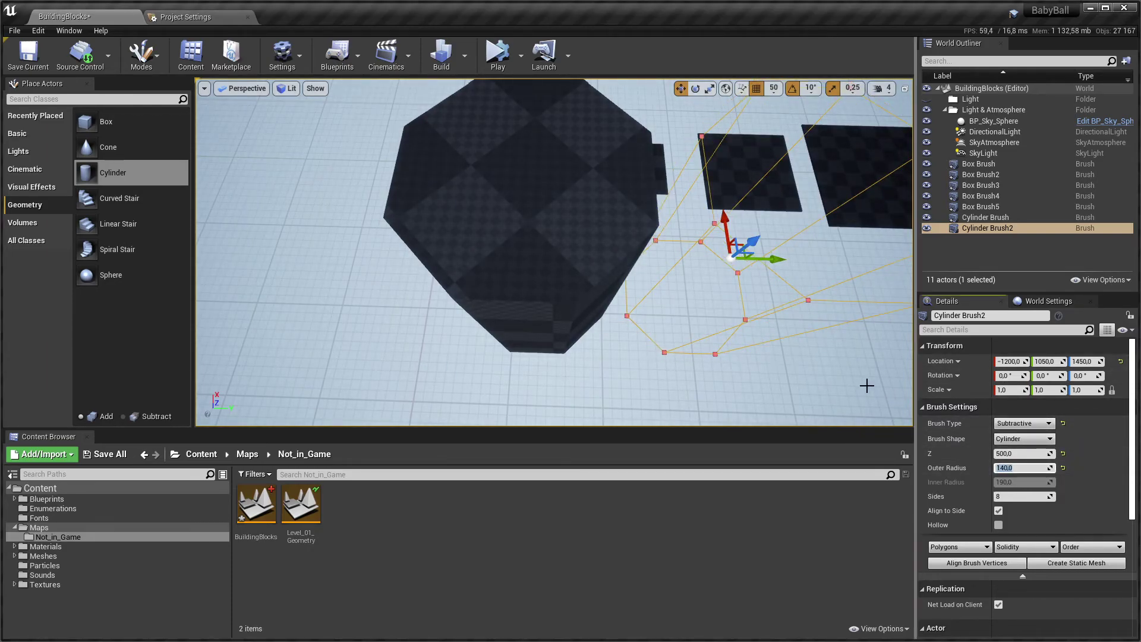
drag(757, 254, 560, 244)
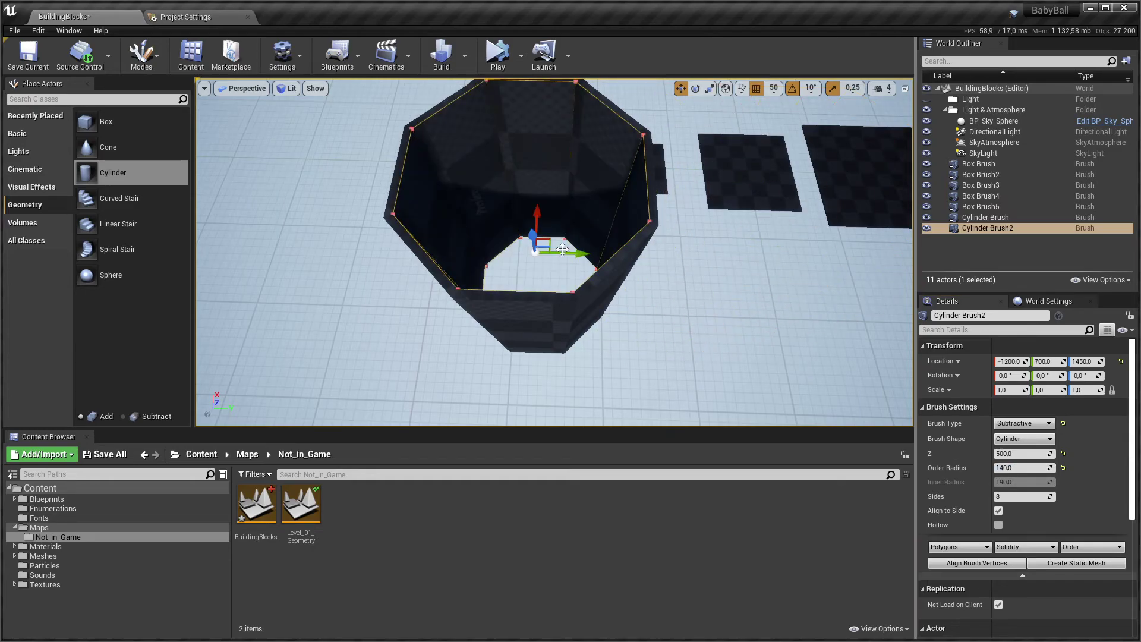
click(615, 352)
mouse_move(615, 352)
right_down()
mouse_move(279, 259)
mouse_move(309, 285)
mouse_move(621, 356)
right_up()
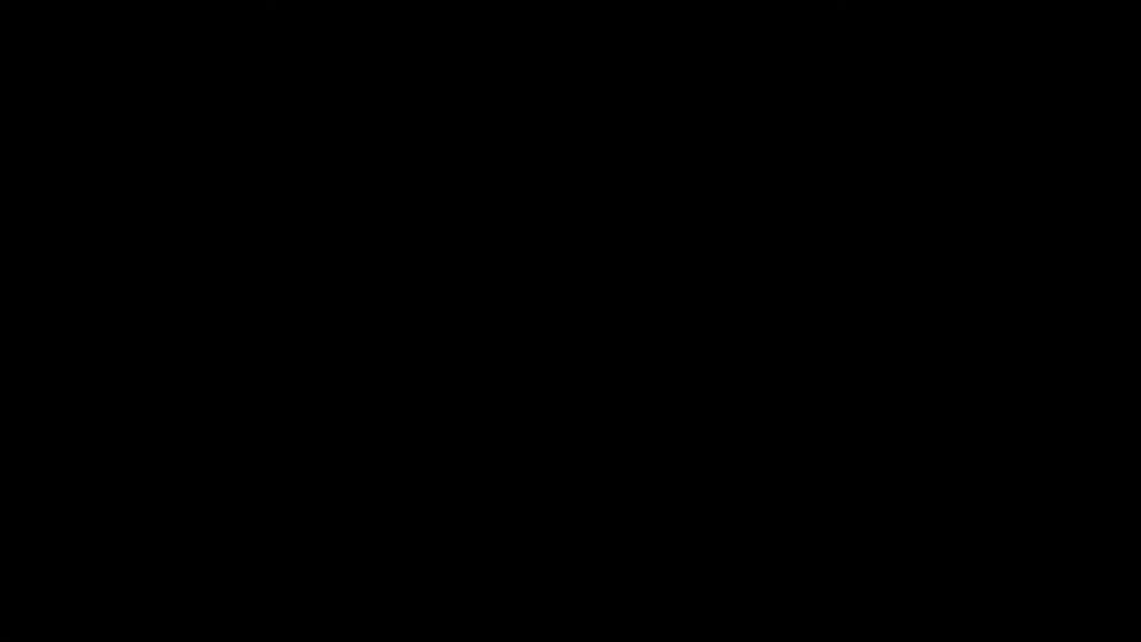